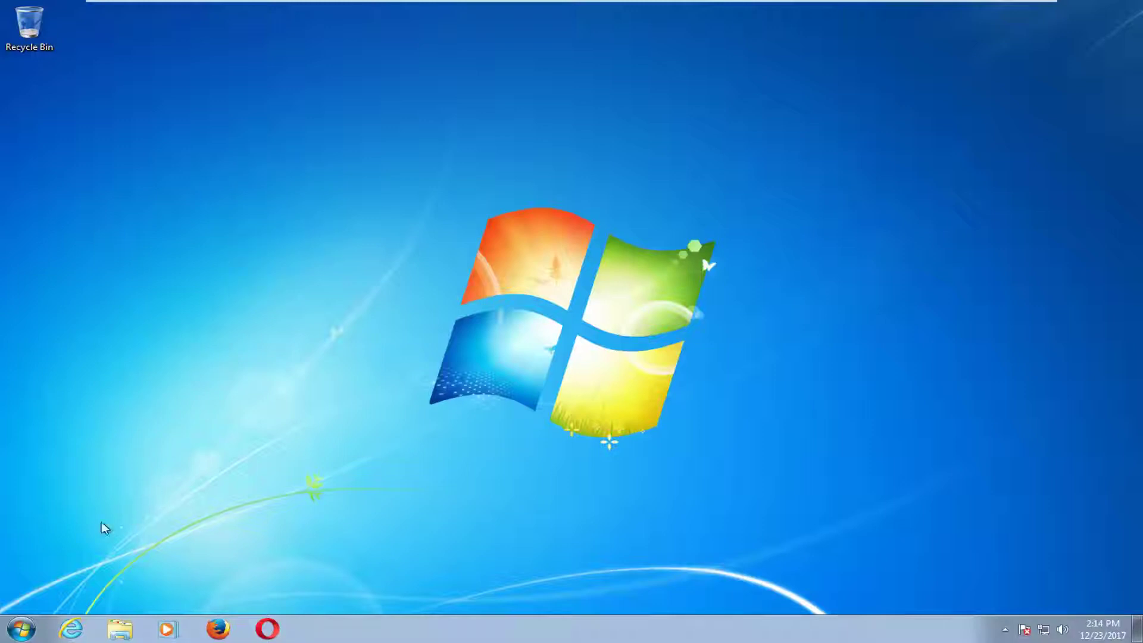
Open the Computer window from a Start search for 'computer', shift it left, then minimize it.
click(30, 636)
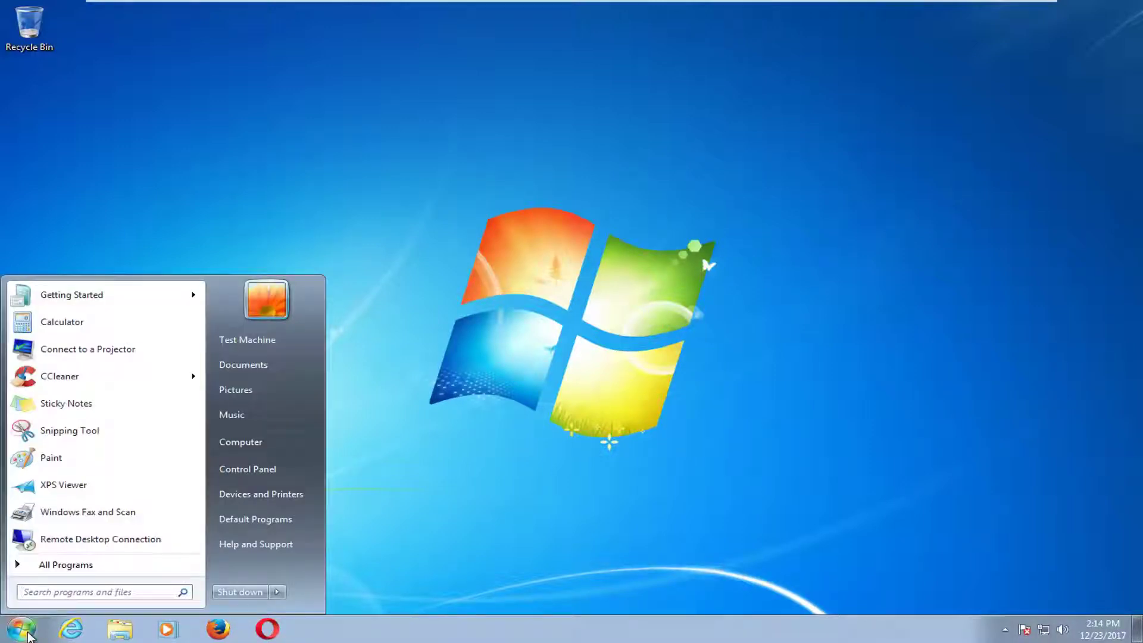
text(computer)
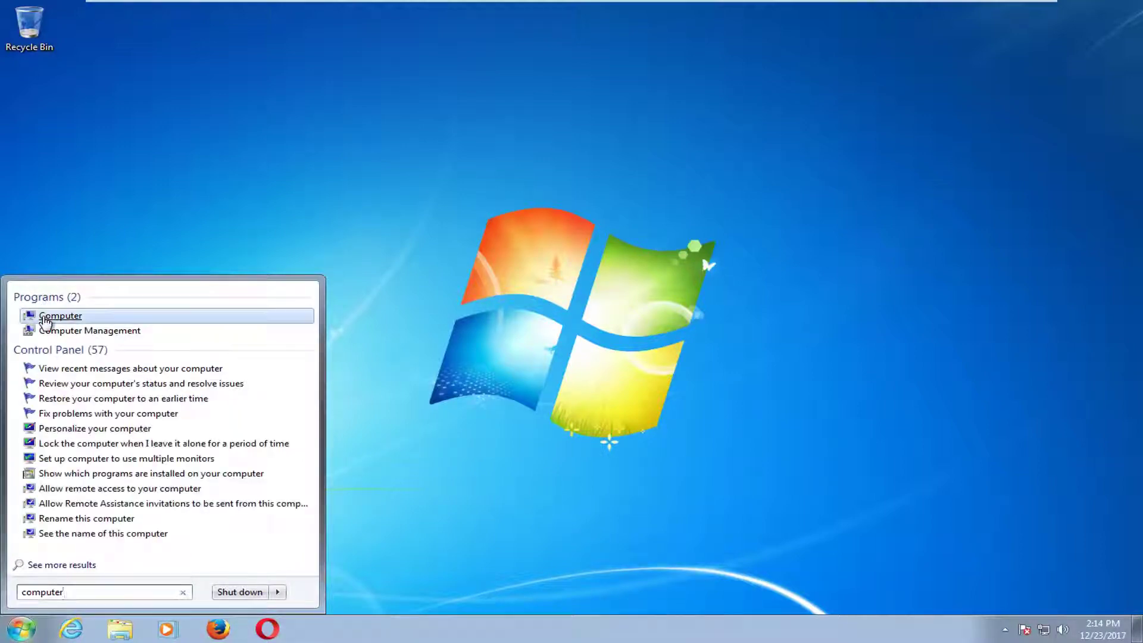
click(59, 316)
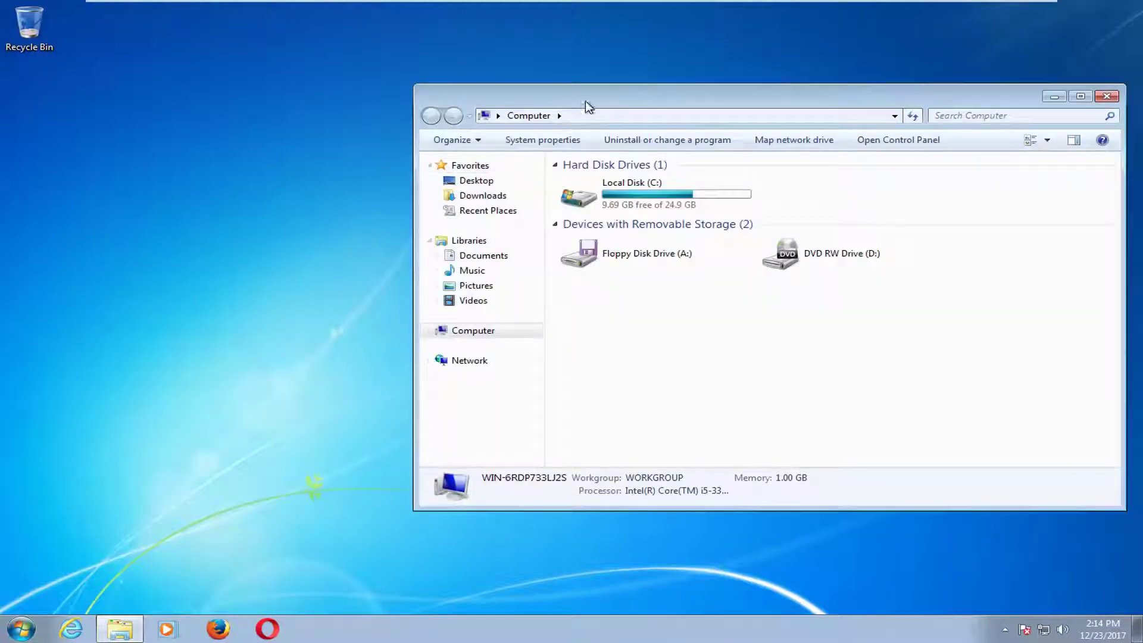
drag(587, 102, 458, 101)
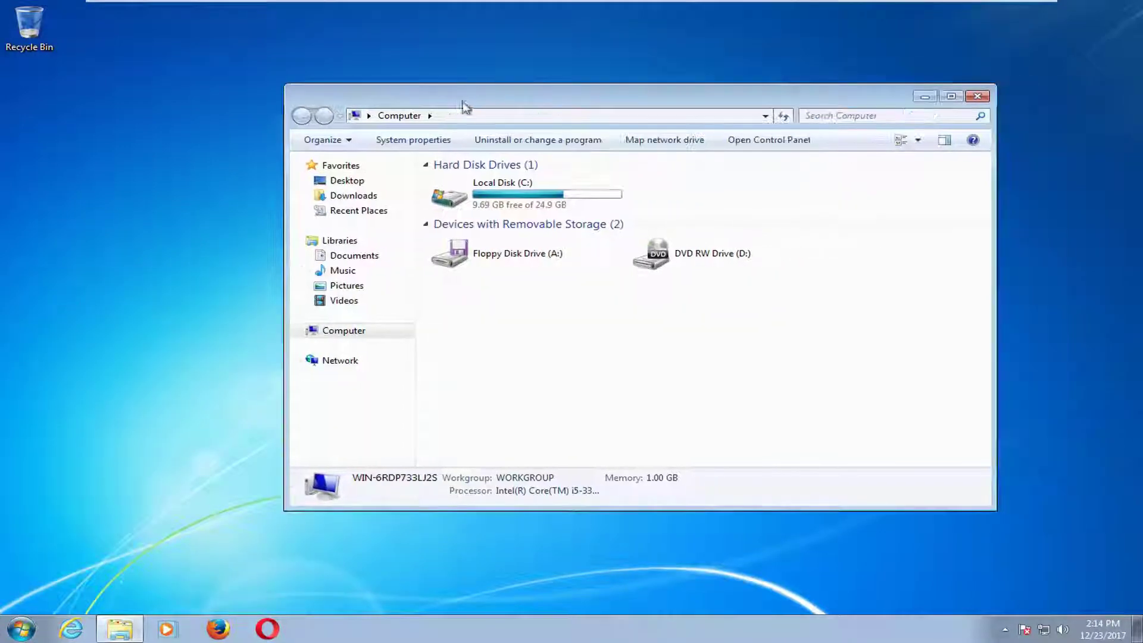
click(926, 97)
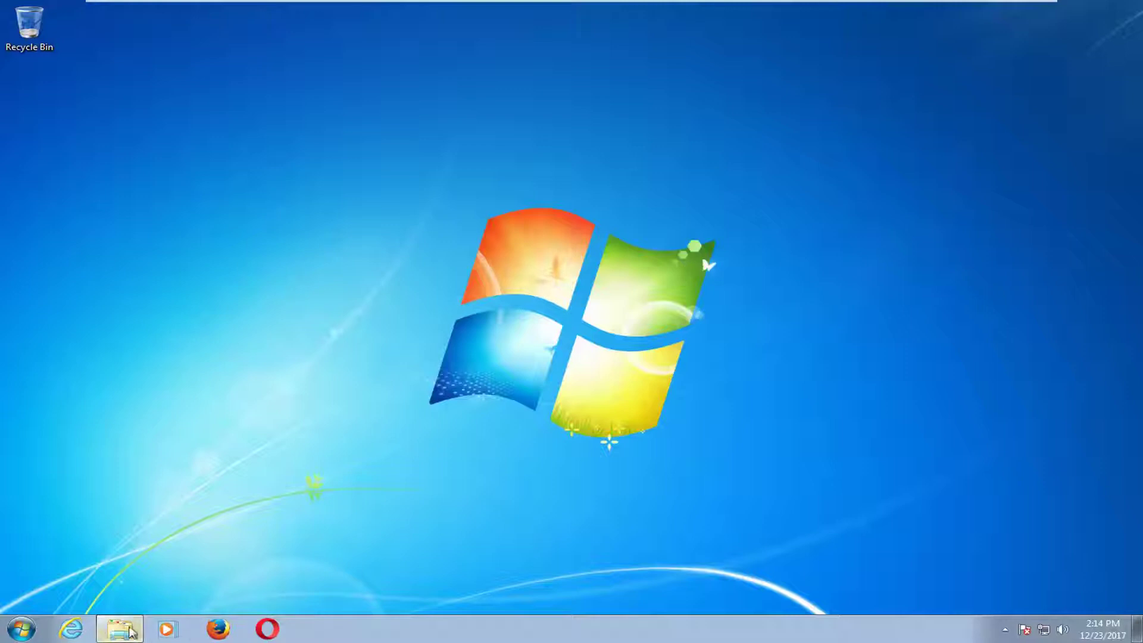
Launch Services from a Start search for 'services' and enlarge the window and Name column.
click(11, 636)
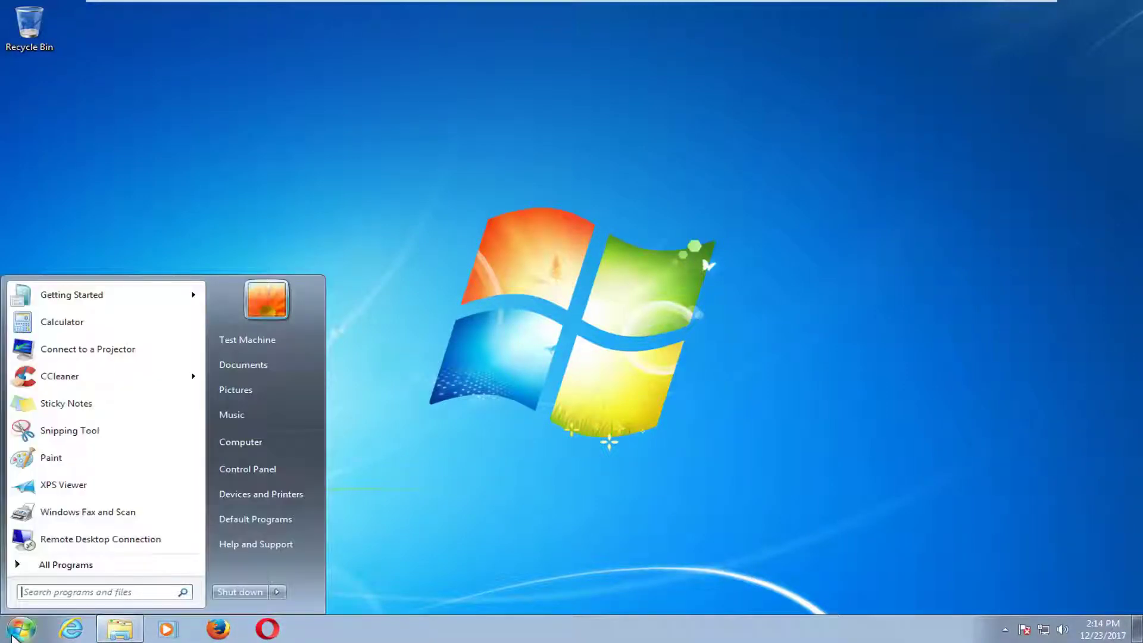
text(services)
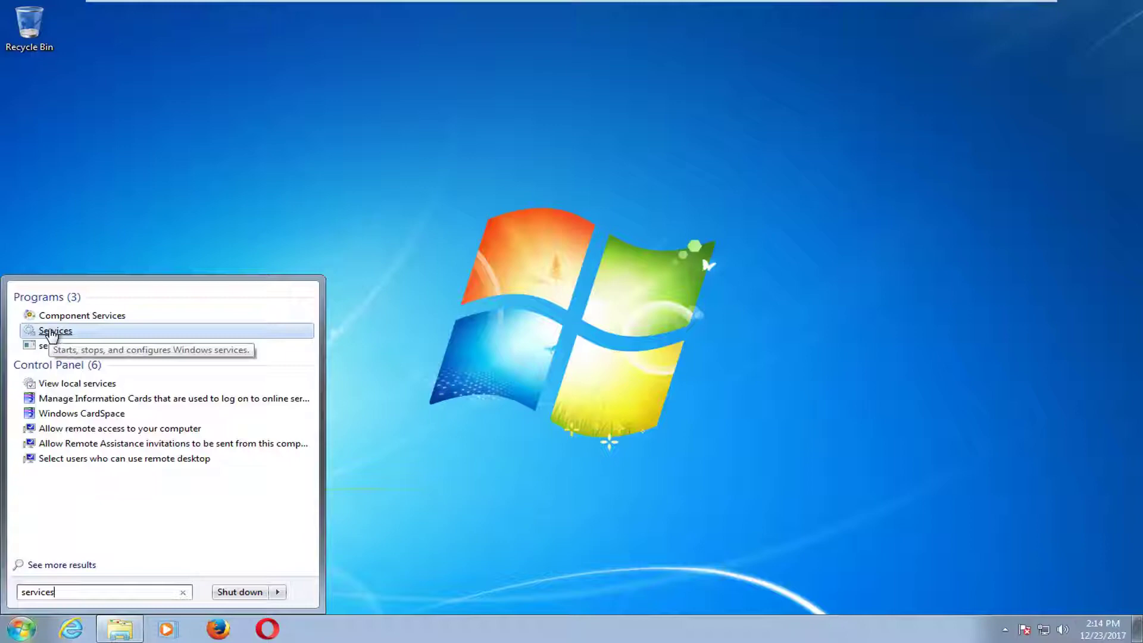
click(52, 334)
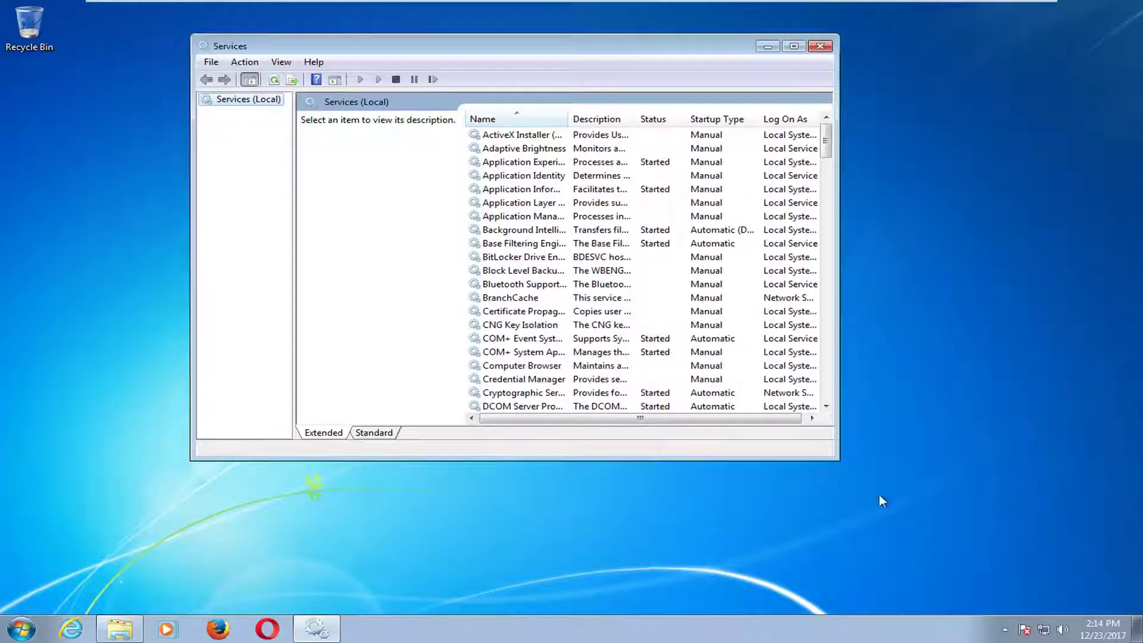
drag(836, 457, 1014, 547)
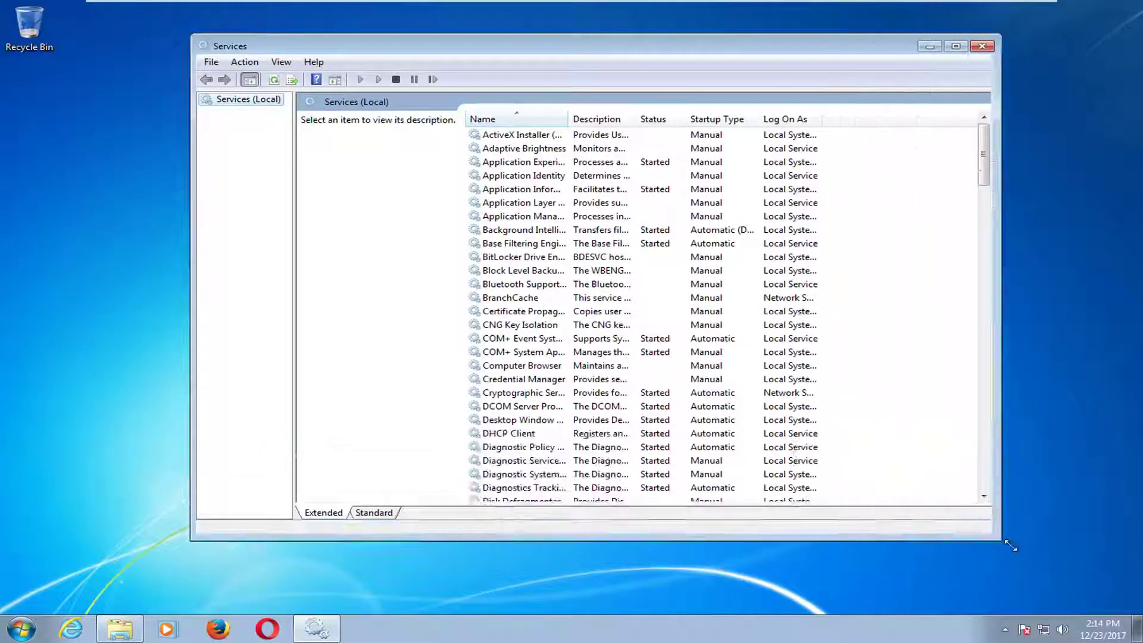
drag(565, 117, 700, 118)
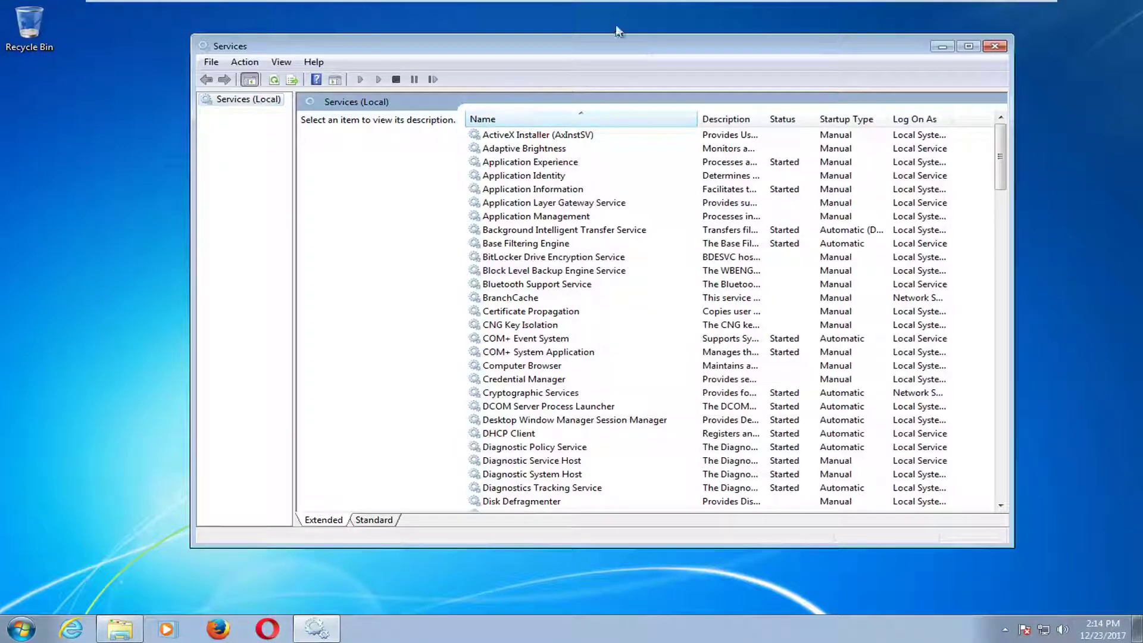
drag(619, 41, 570, 36)
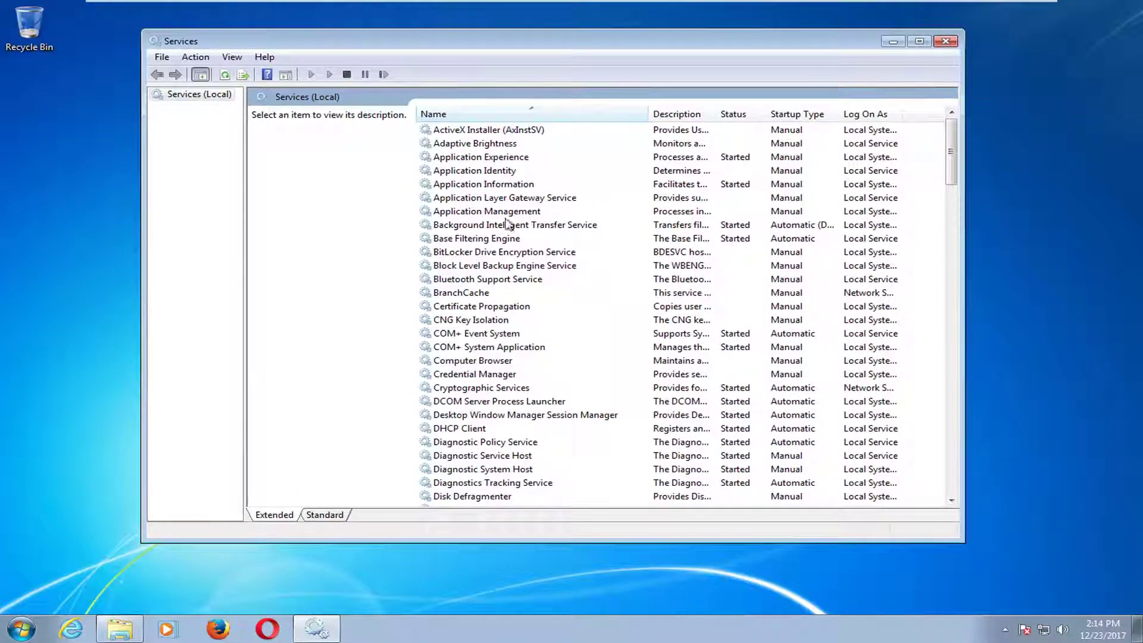
Stop the Background Intelligent Transfer Service, keeping its startup type Automatic (Delayed Start).
click(476, 227)
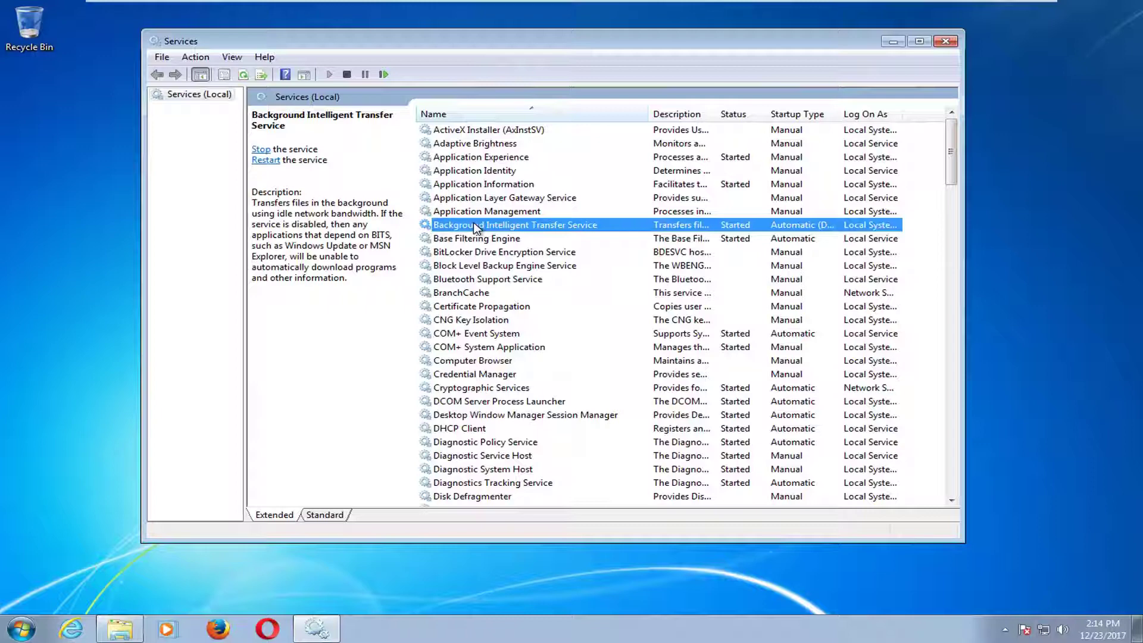
double_click(503, 226)
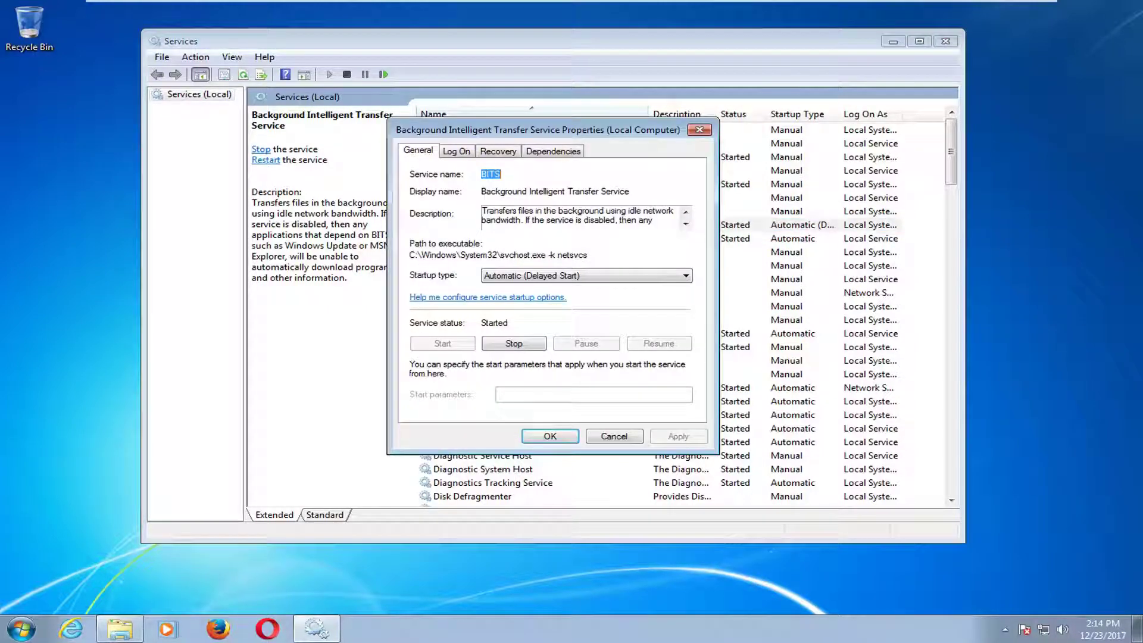
click(524, 275)
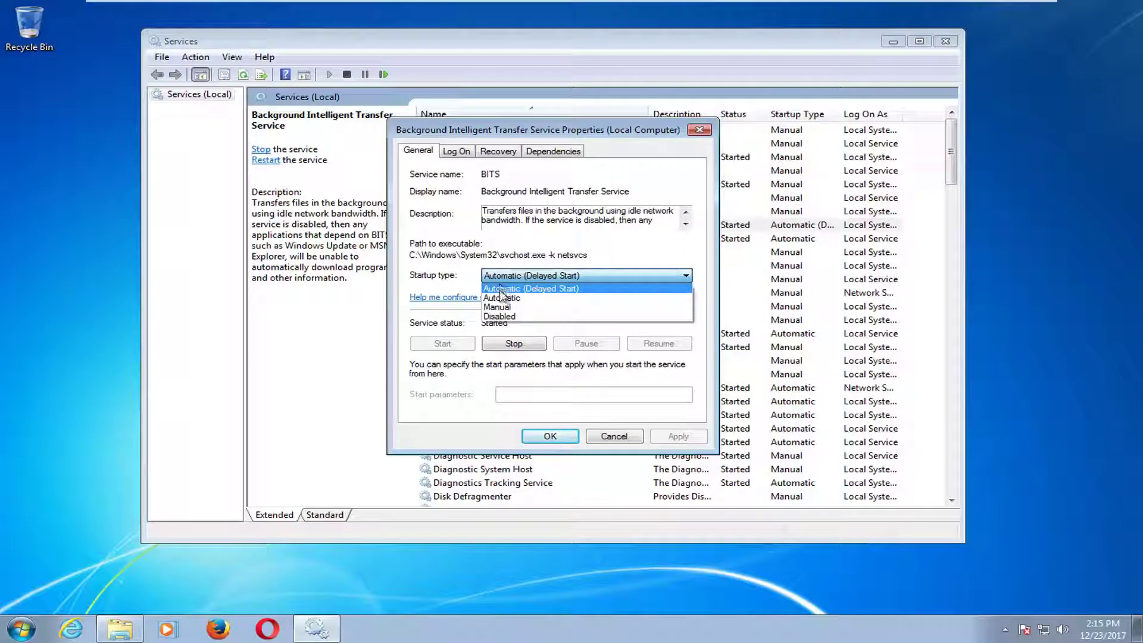
click(454, 273)
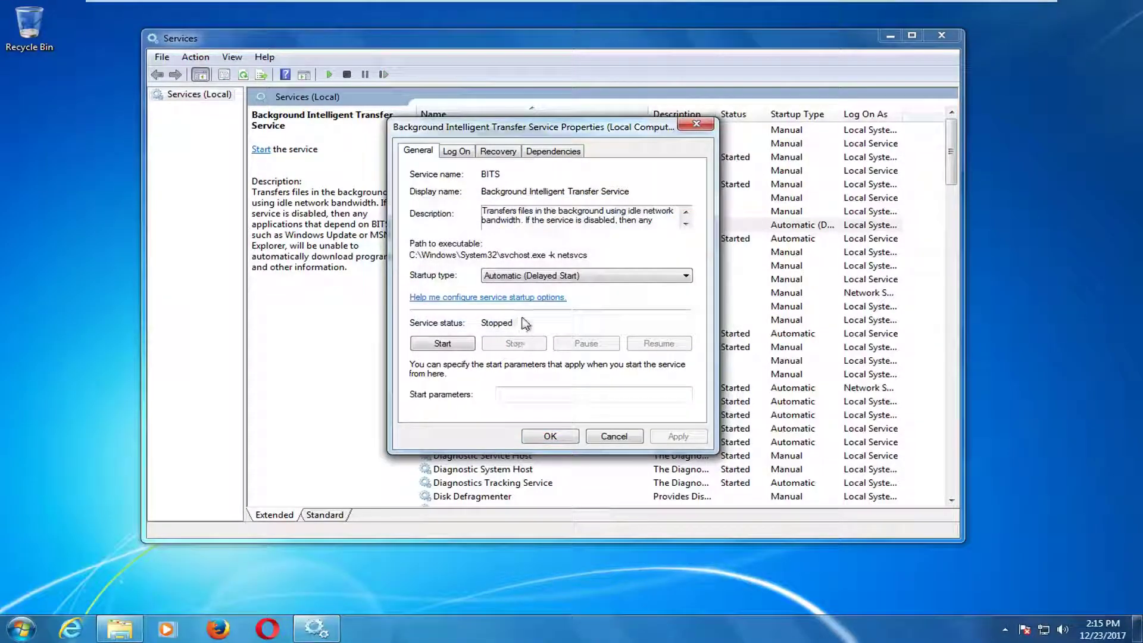
click(550, 436)
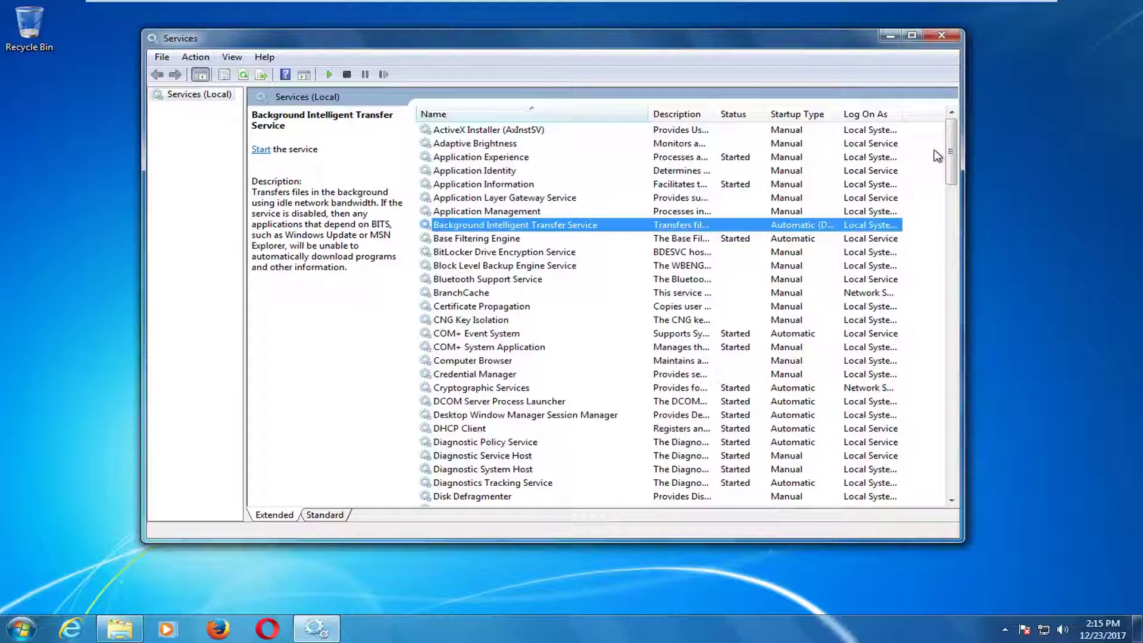
Stop Windows Update with startup type left Automatic (Delayed Start), then close Services.
drag(950, 154, 948, 456)
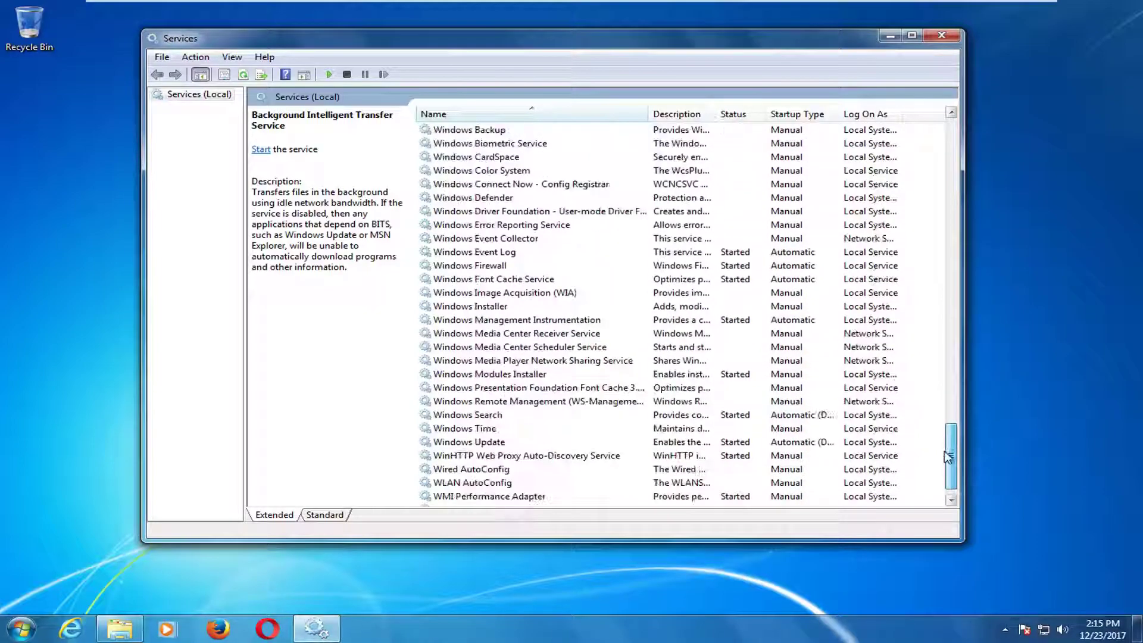
click(486, 442)
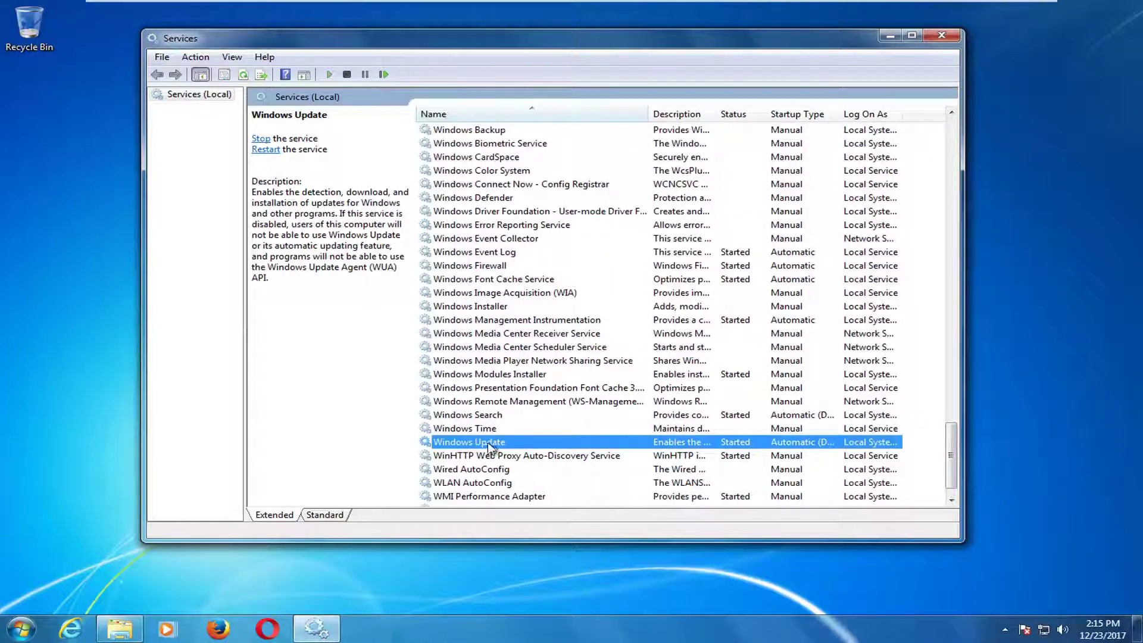
double_click(488, 443)
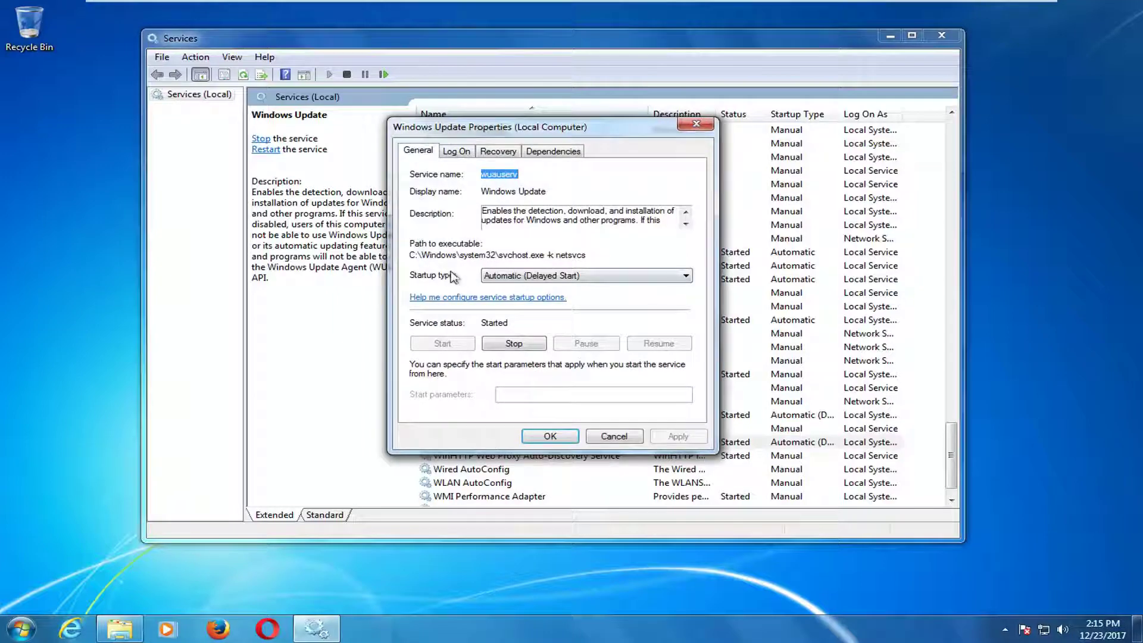
click(531, 277)
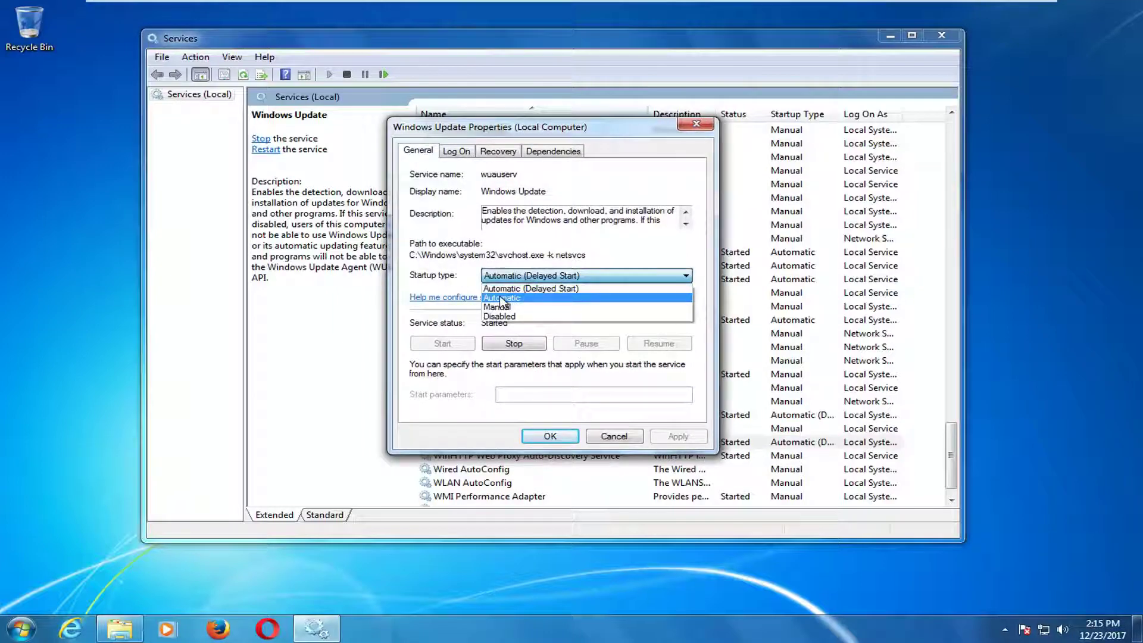
click(456, 277)
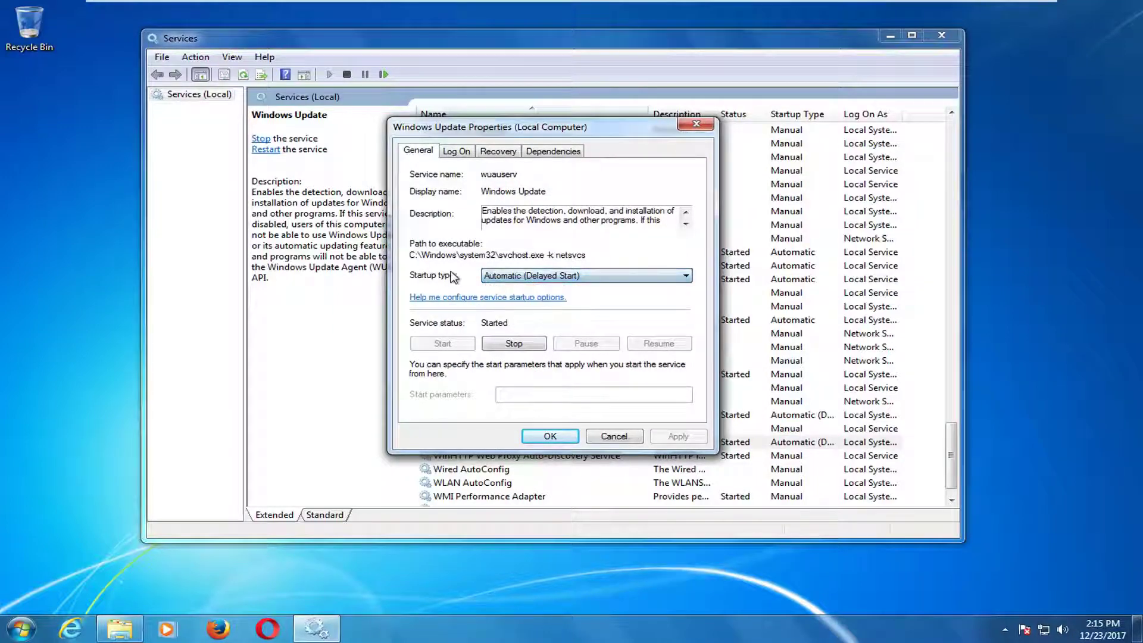
click(511, 344)
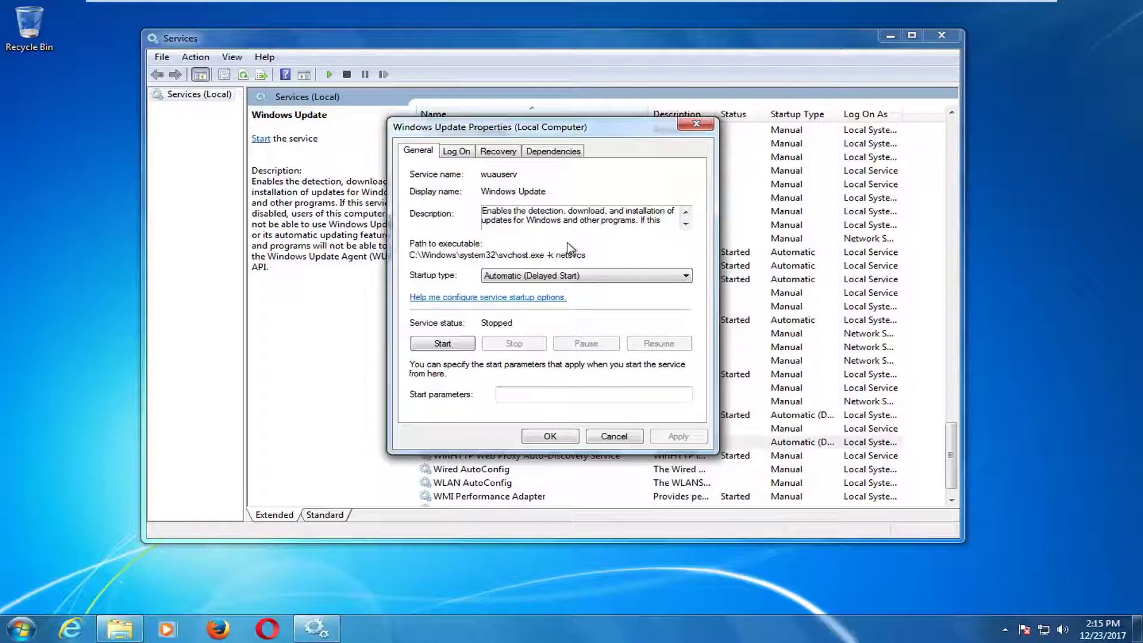
click(547, 438)
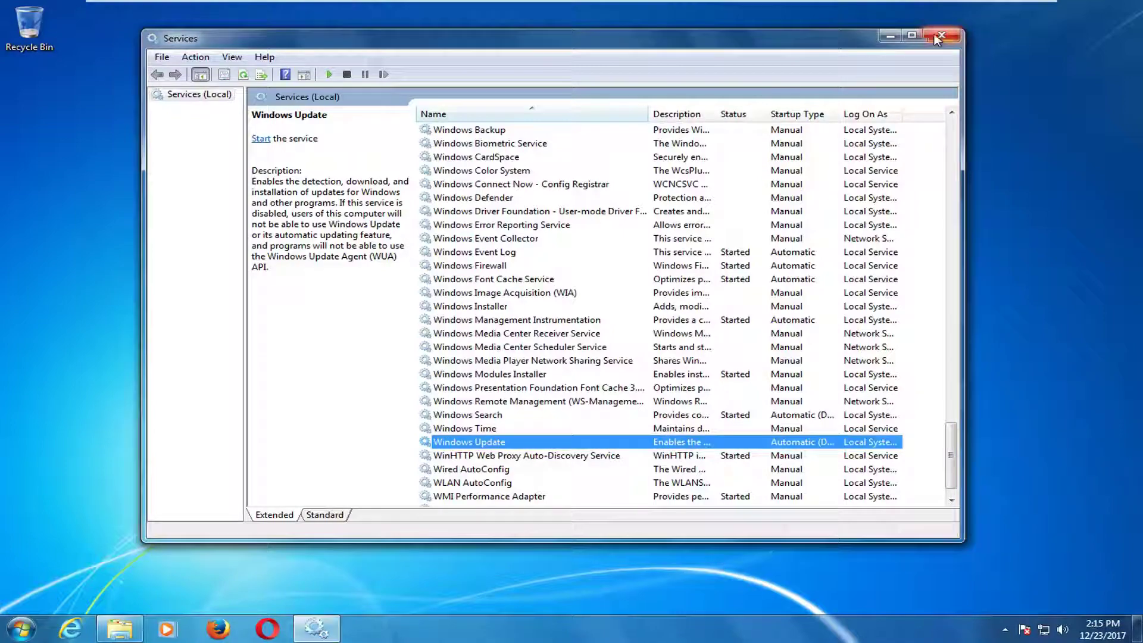
click(939, 37)
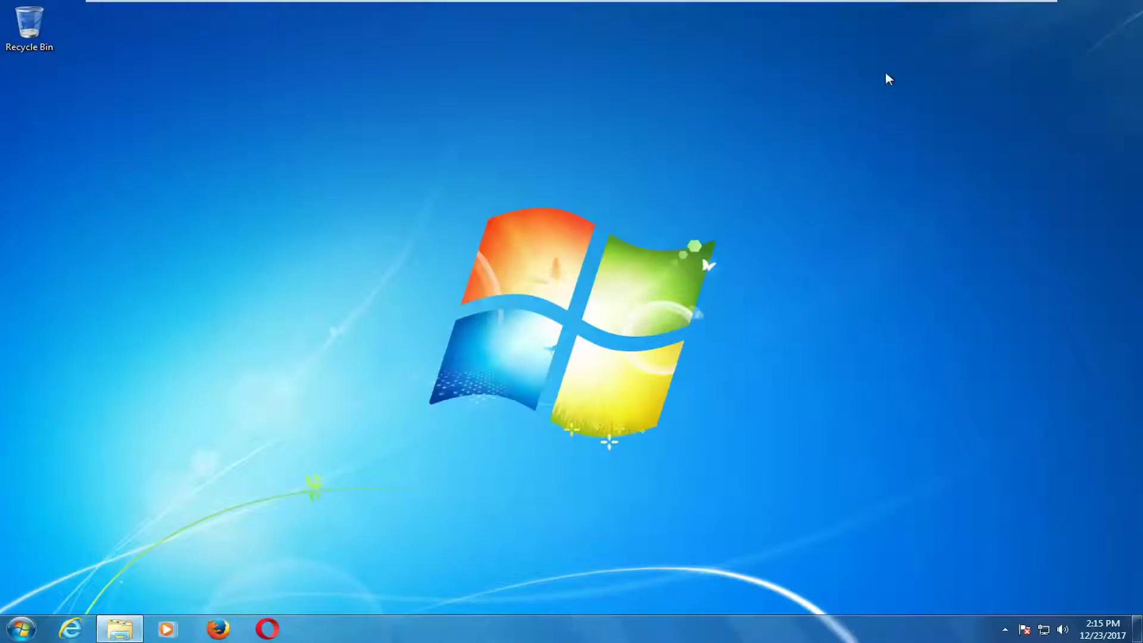
Restore the minimized Computer window from the taskbar.
click(121, 629)
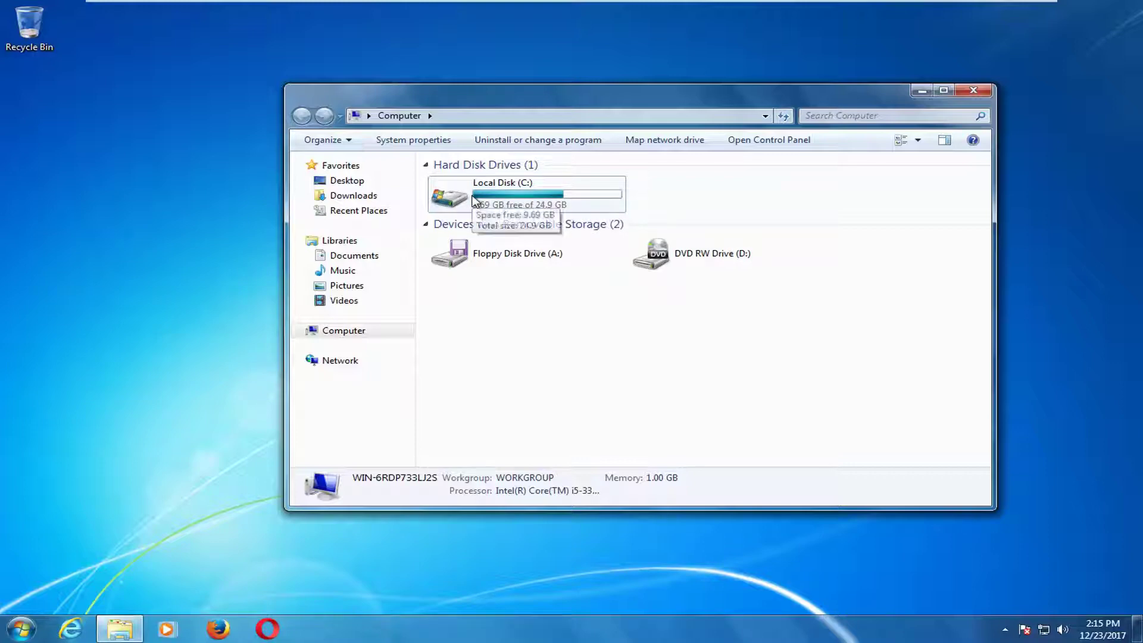
Navigate to the C:\Windows\SoftwareDistribution folder.
mouse_move(474, 197)
double_click(474, 193)
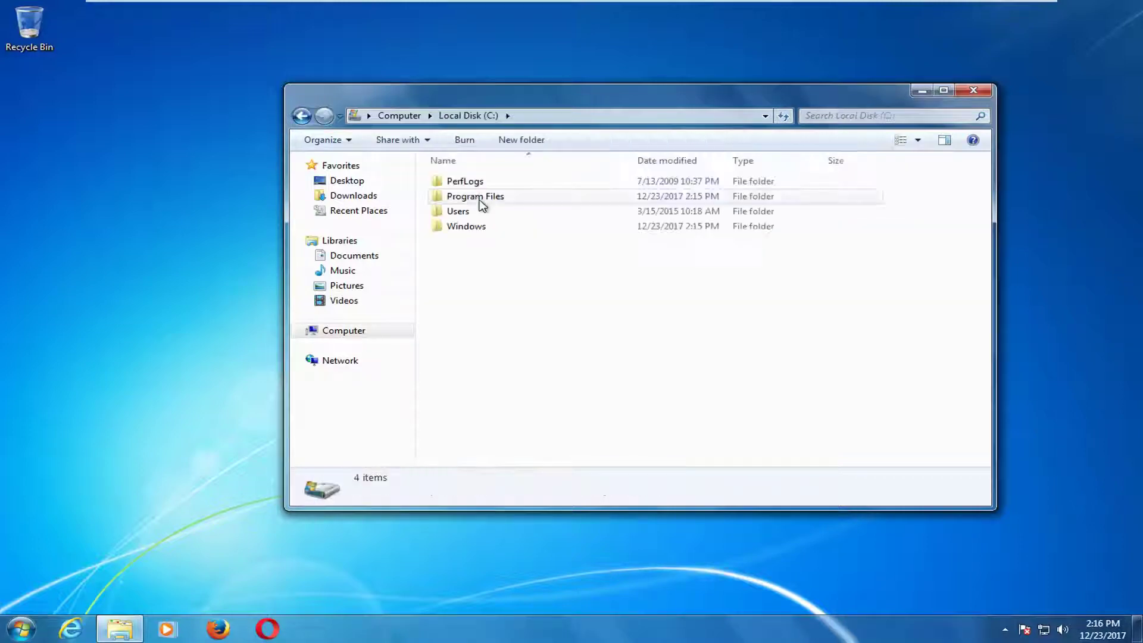
double_click(492, 229)
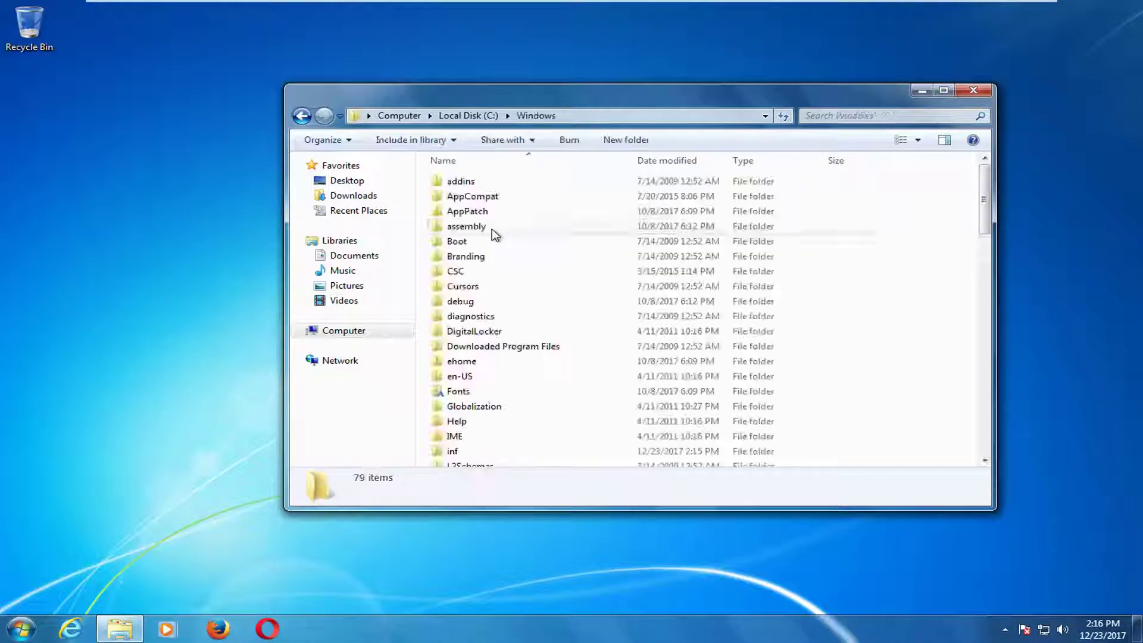
drag(983, 202, 980, 317)
click(504, 341)
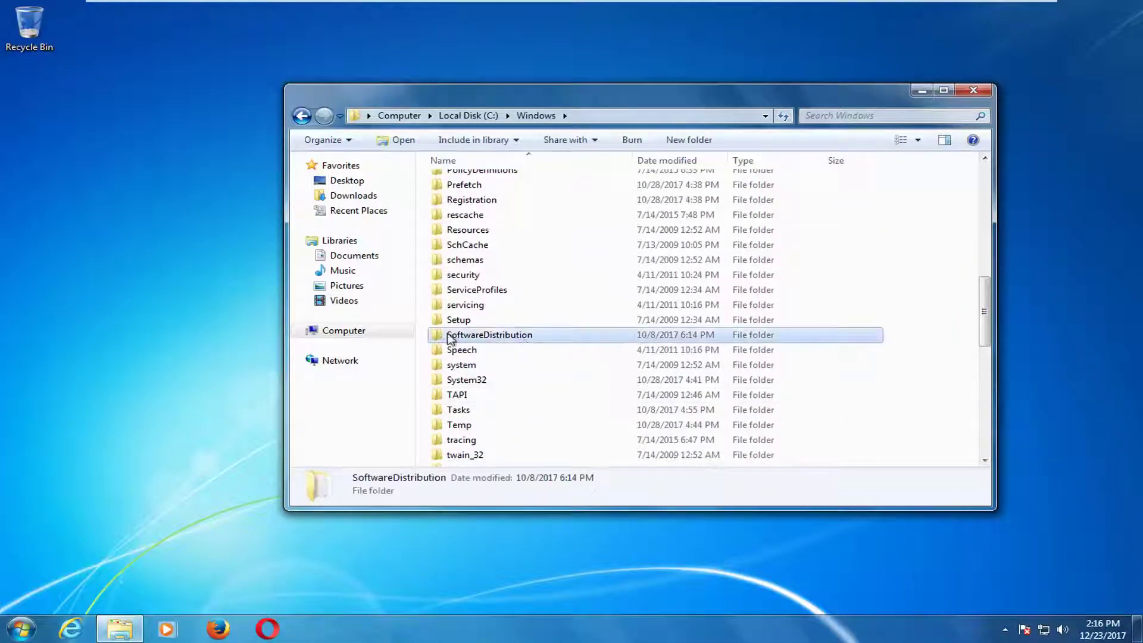
double_click(504, 338)
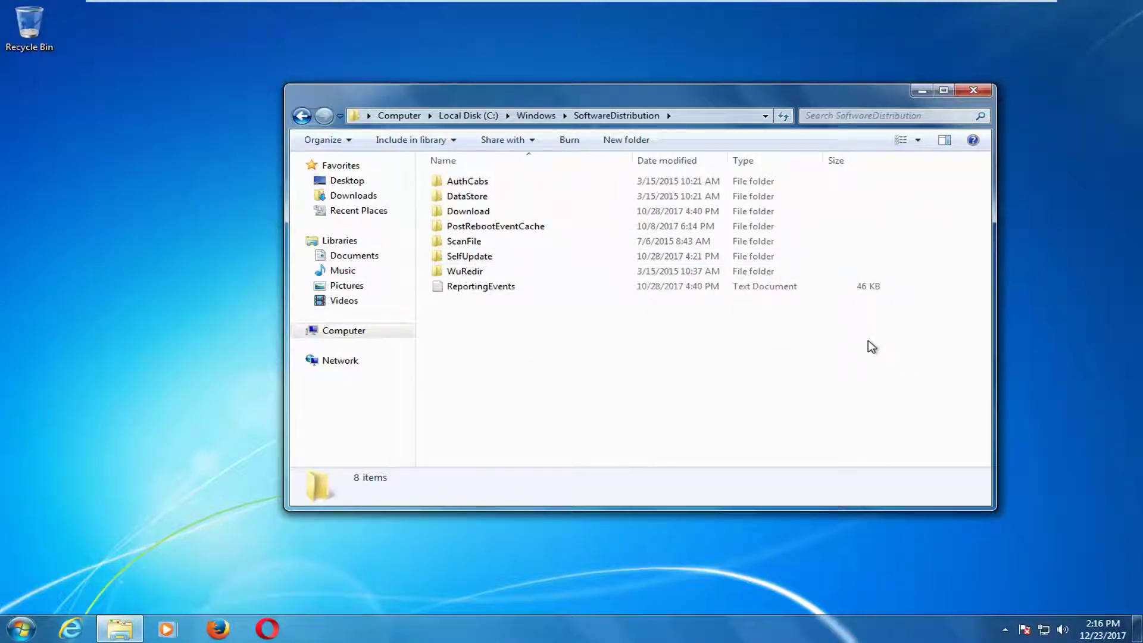
Delete all items in SoftwareDistribution to the Recycle Bin and close Explorer.
drag(884, 344, 498, 160)
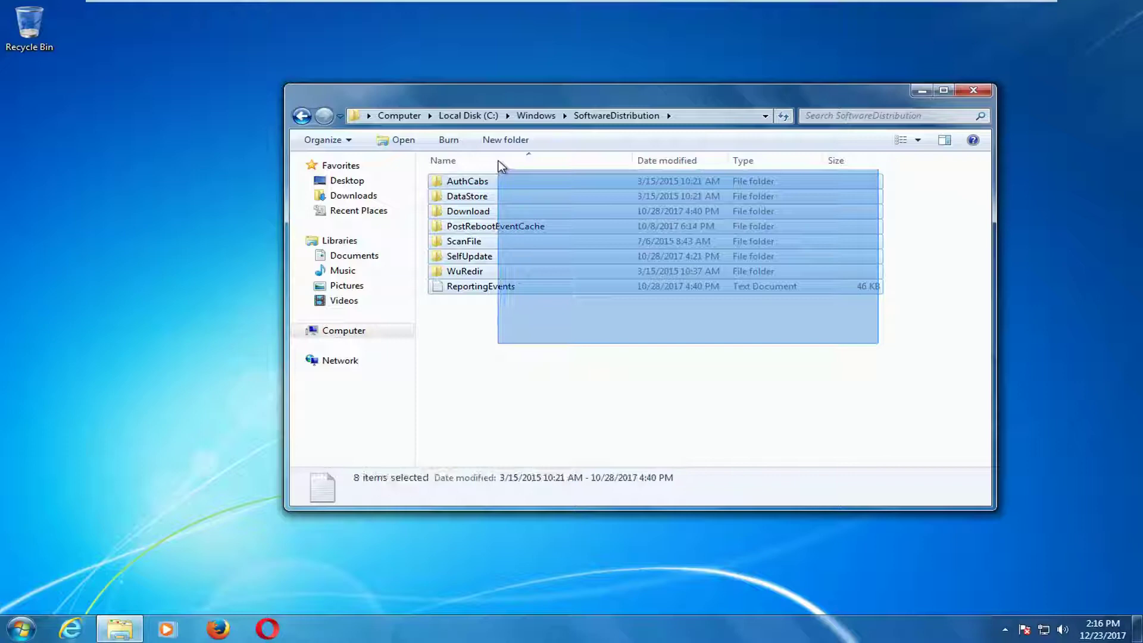
right_click(500, 200)
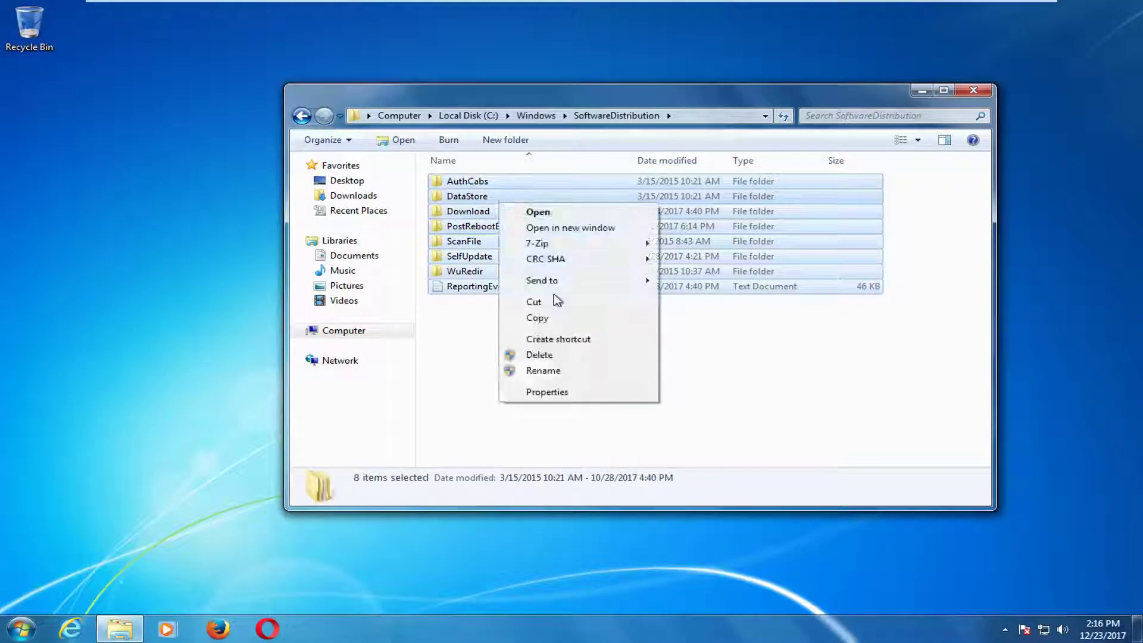
click(545, 356)
click(648, 328)
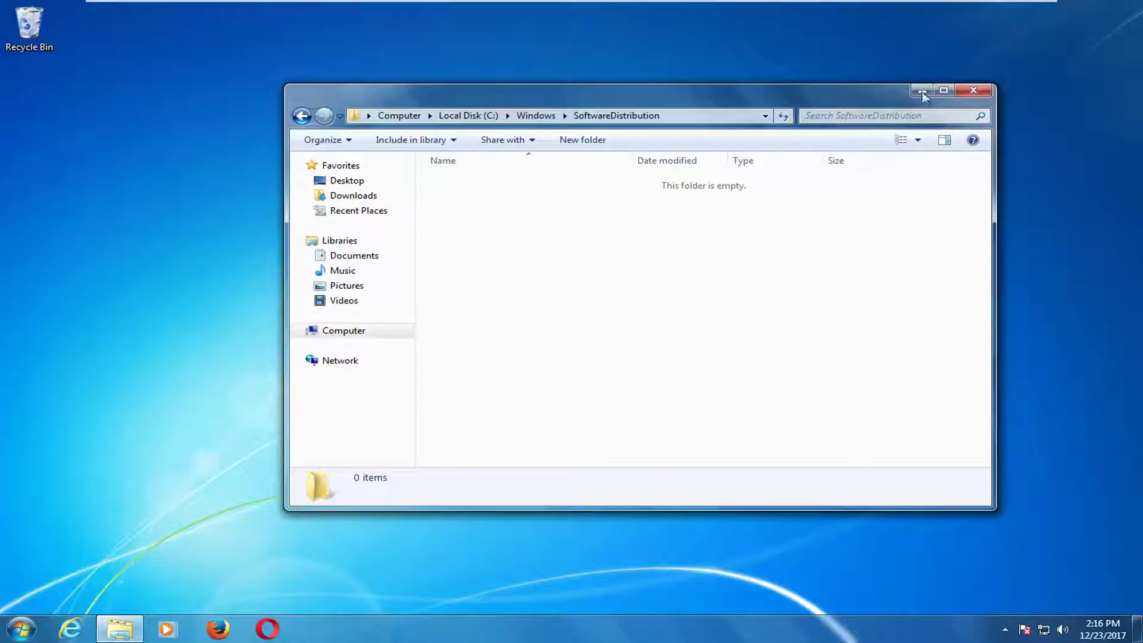
click(960, 94)
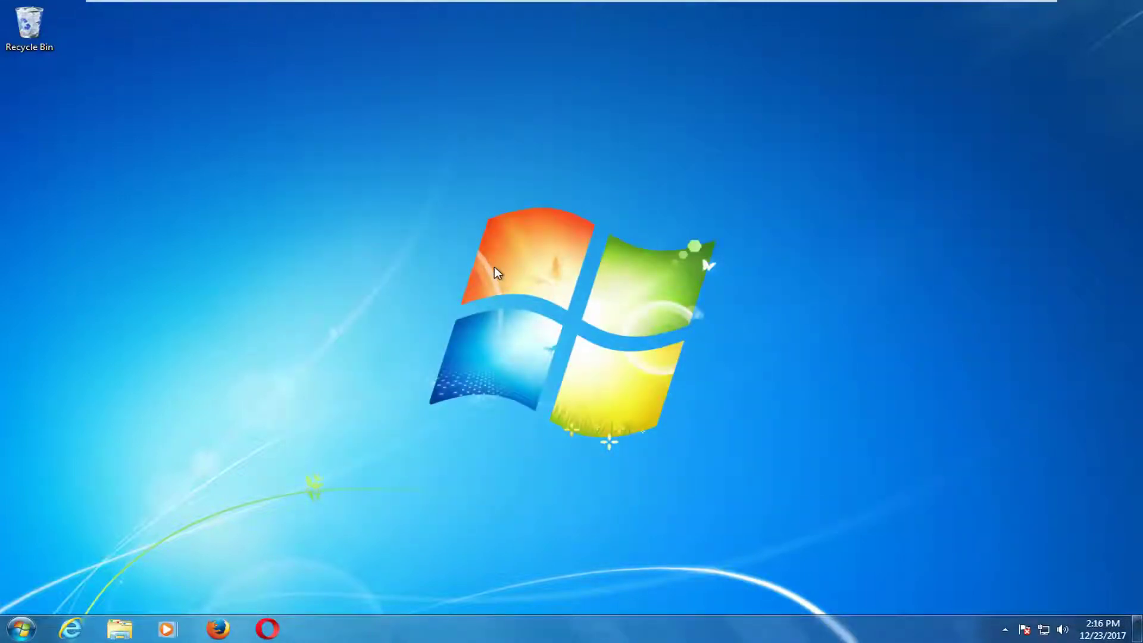
key(super)
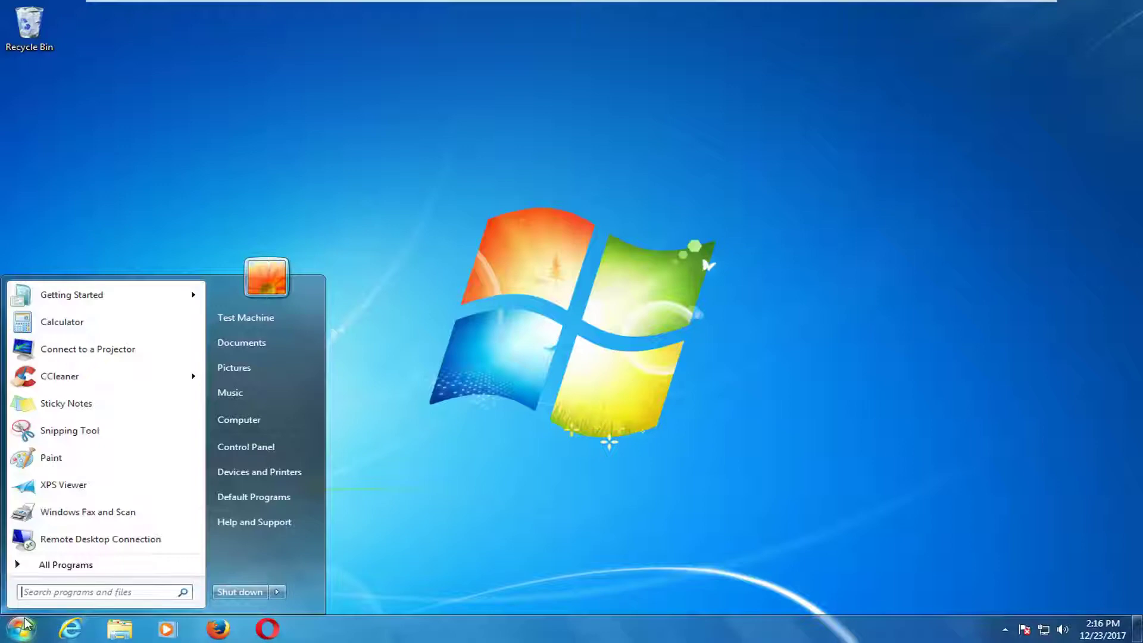
text(update)
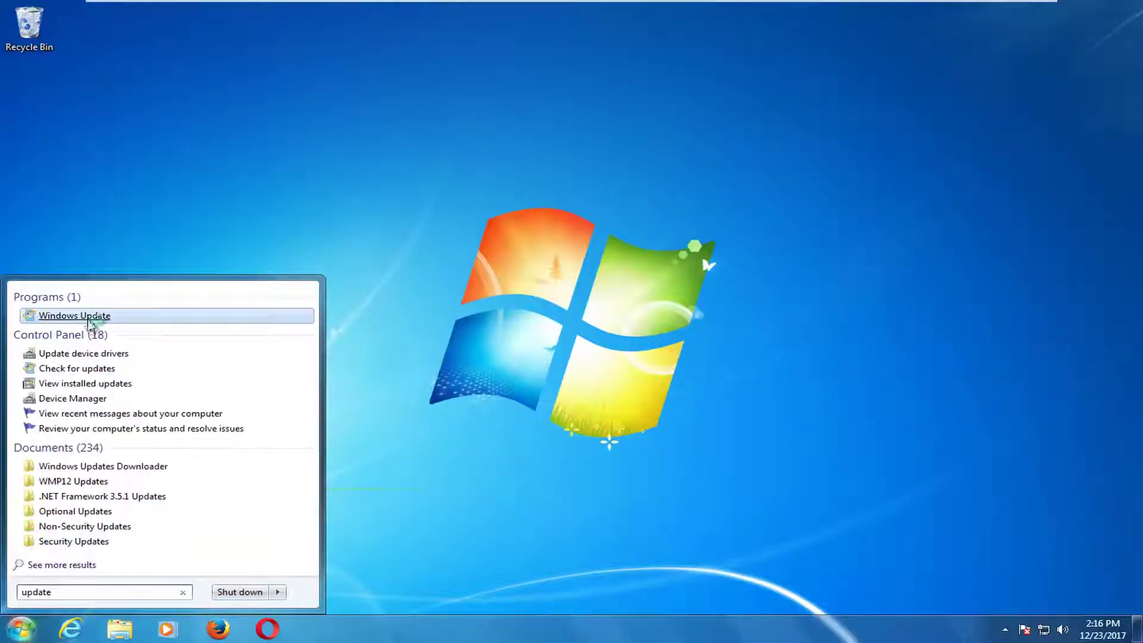
click(123, 315)
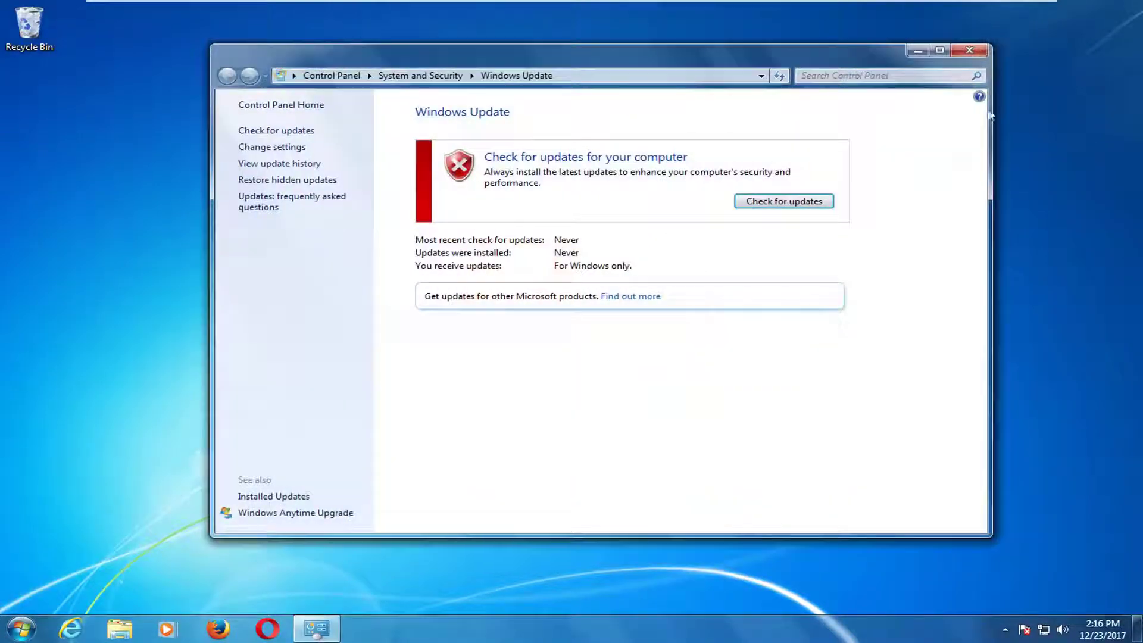
click(967, 56)
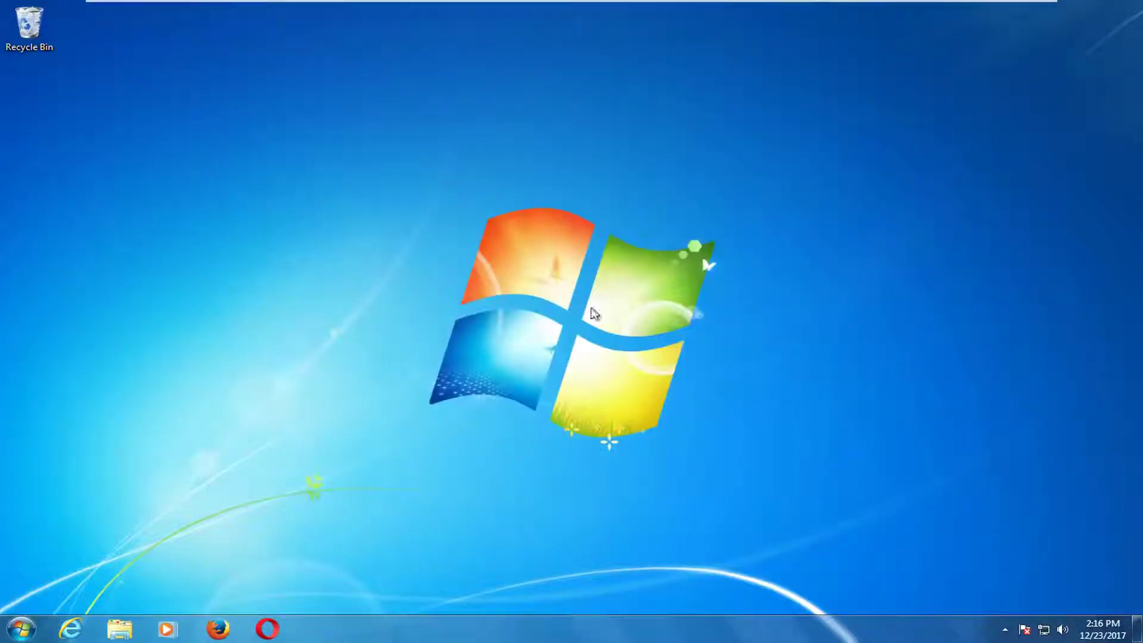
In Internet Explorer, download and run the Windows Update troubleshooter for Windows 7 and 8.
click(71, 628)
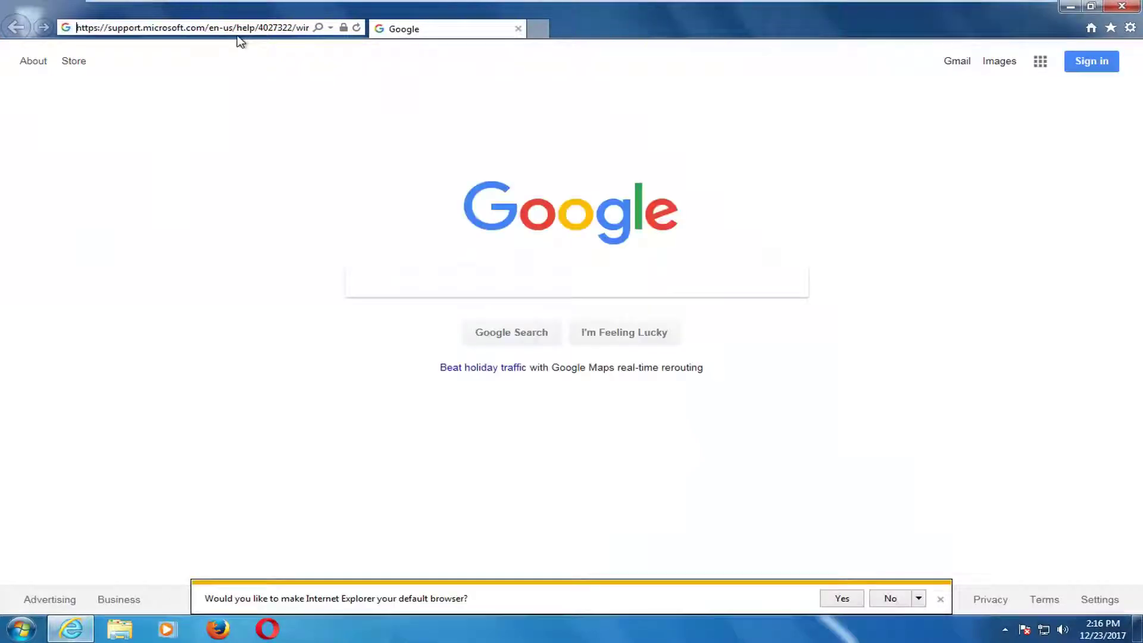
click(941, 599)
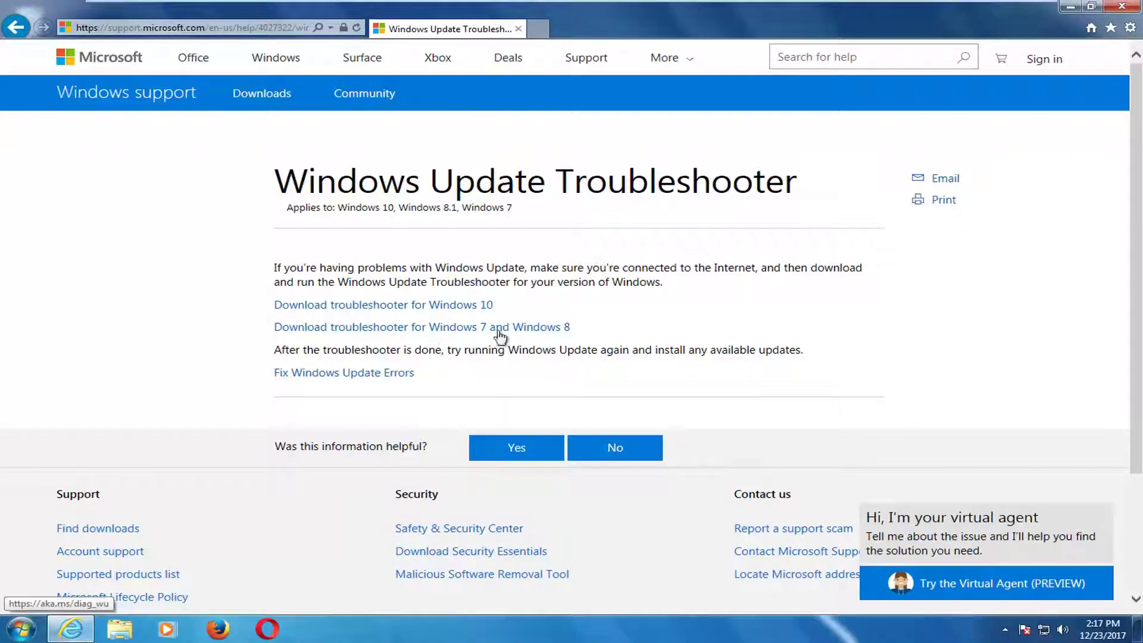
click(475, 334)
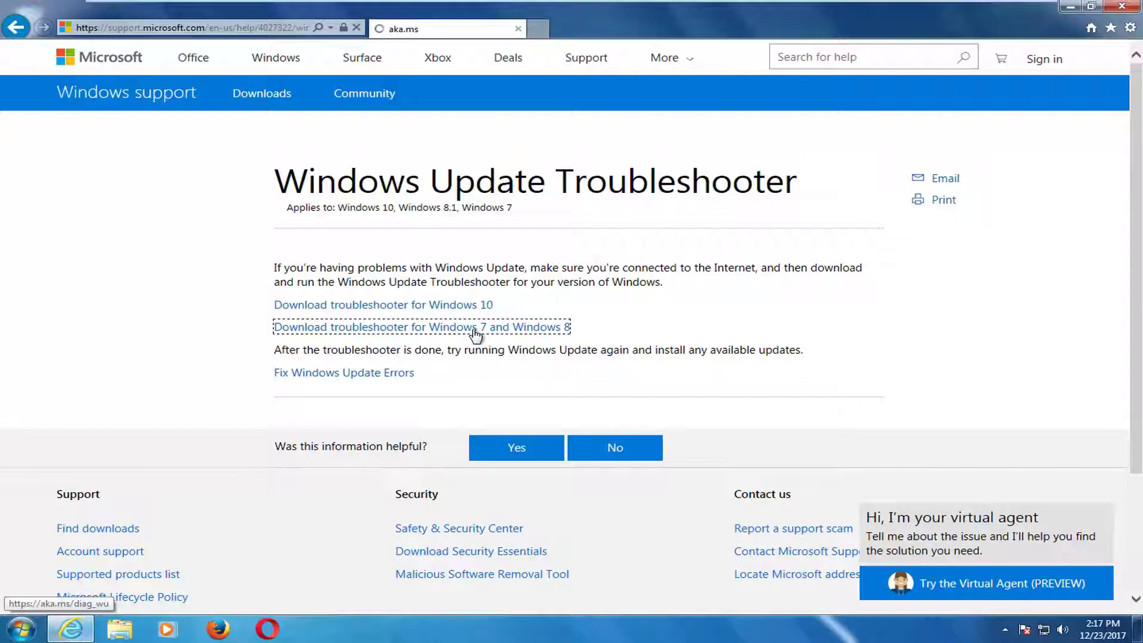
click(763, 599)
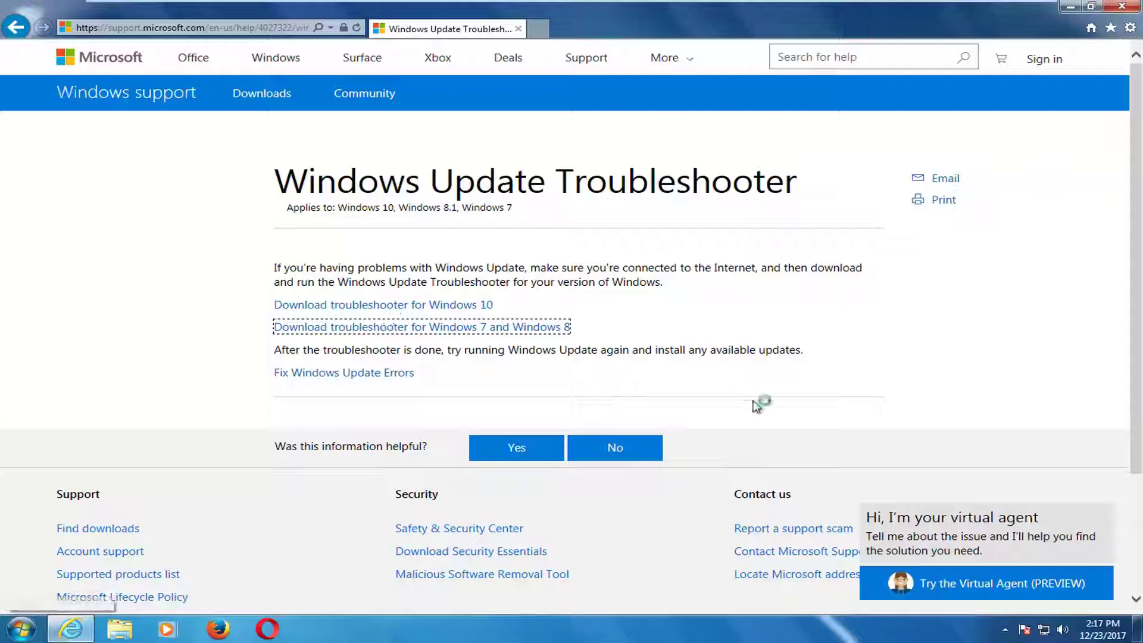
Hide the browser and run the troubleshooter until service registration and update problems are fixed.
click(1073, 10)
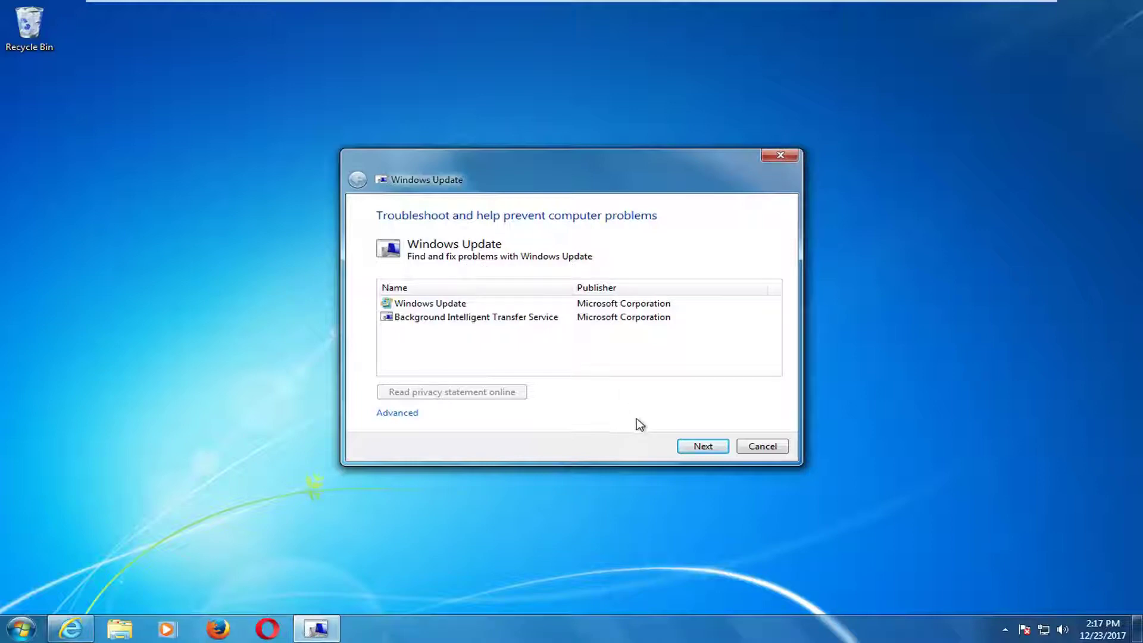
click(695, 447)
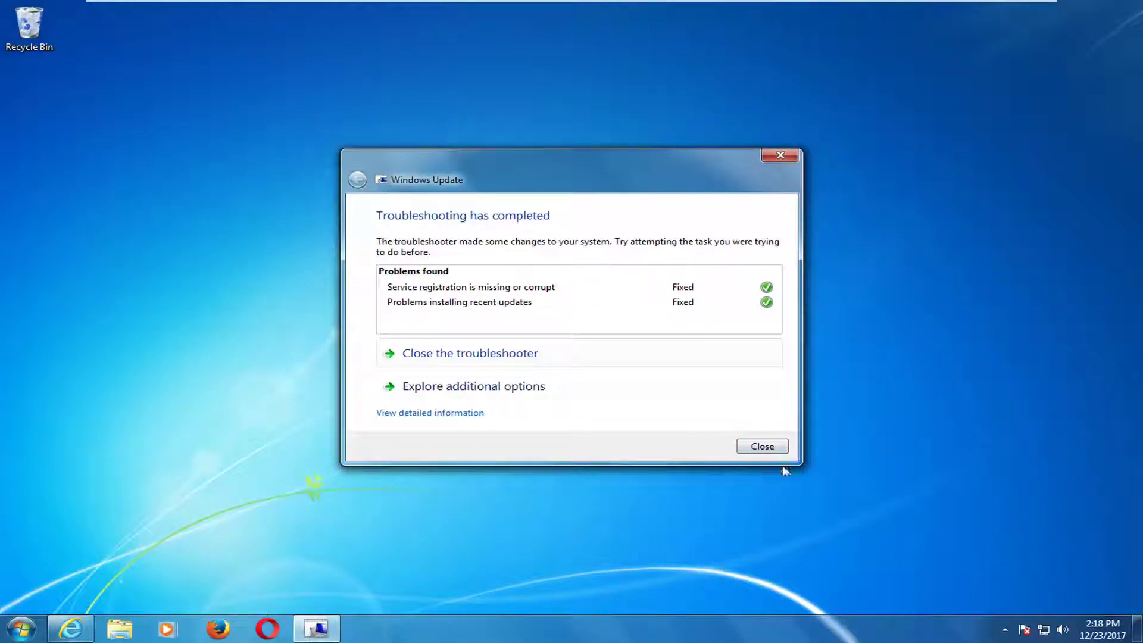
Close the completed Windows Update Troubleshooter dialog.
click(764, 448)
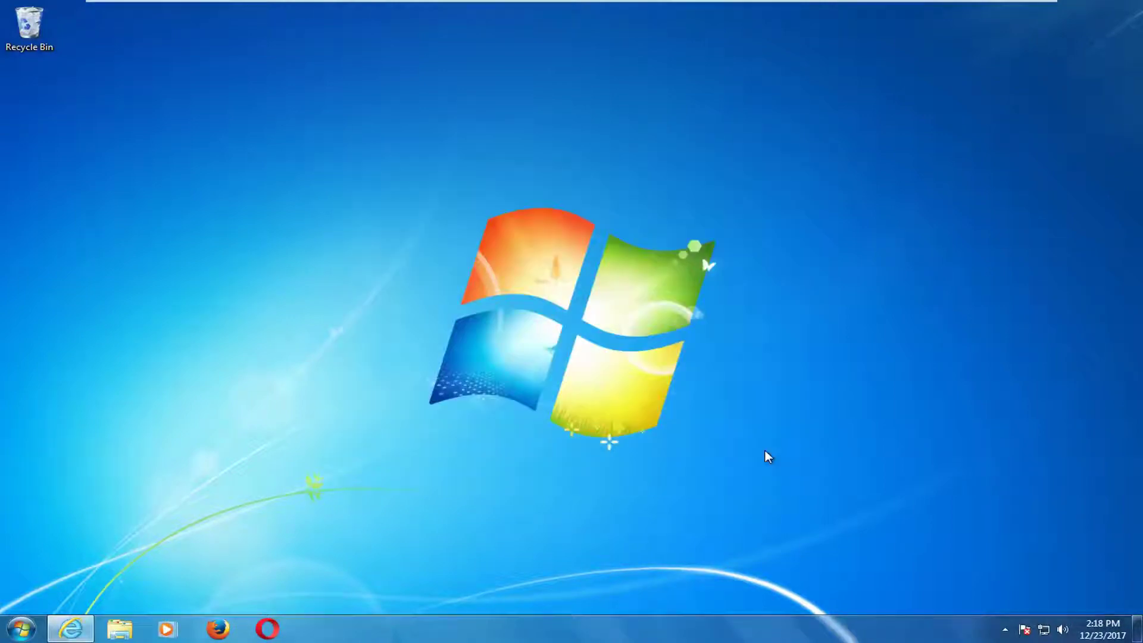